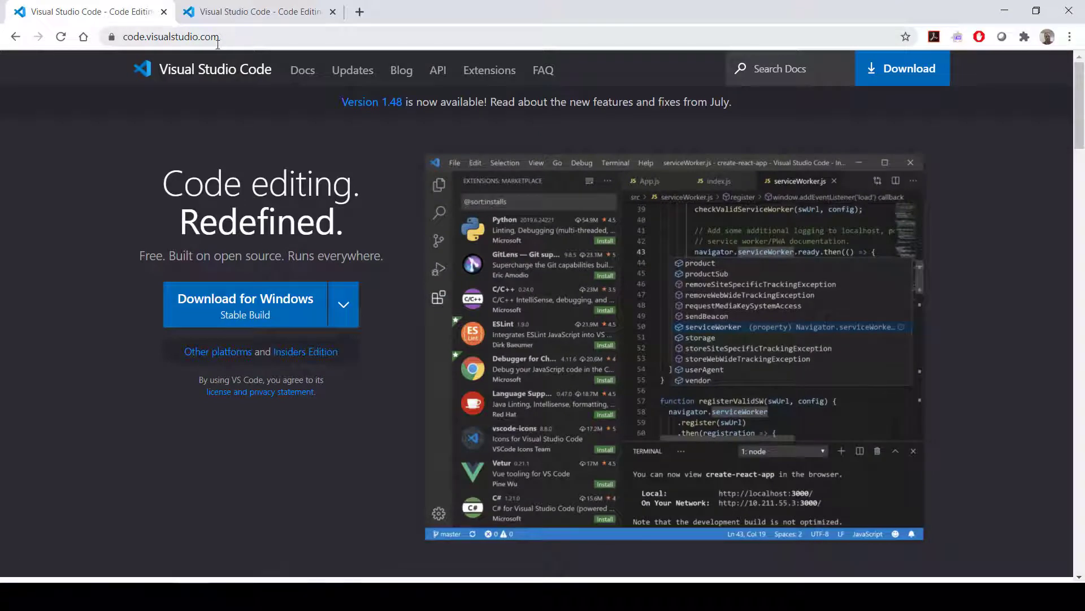
Search the web for "visual studio code" in the second browser tab
{"action": "left_click", "coordinate": [235, 31]}
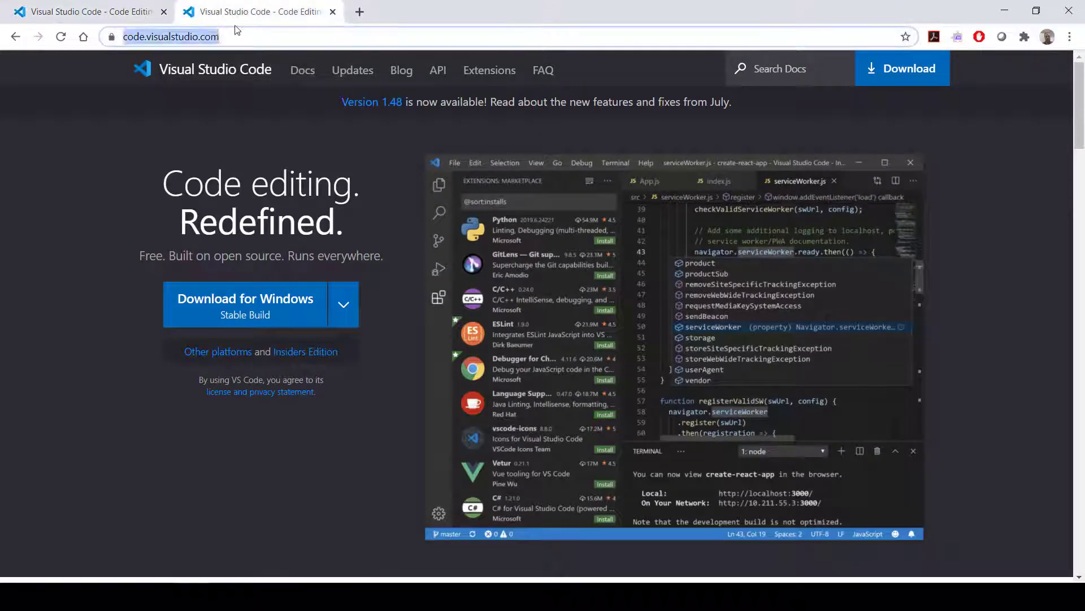
{"action": "type", "text": "visual studio code"}
{"action": "key", "text": "Return"}
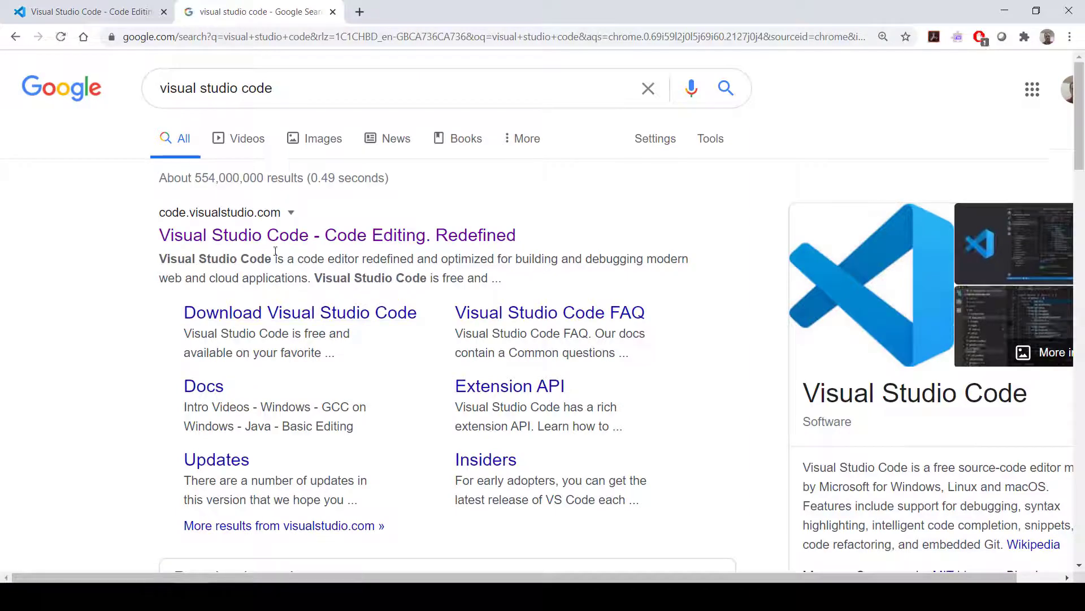
Shorten the search query to "visual studio" and run the search again
{"action": "left_click_drag", "start_coordinate": [236, 89], "coordinate": [395, 97]}
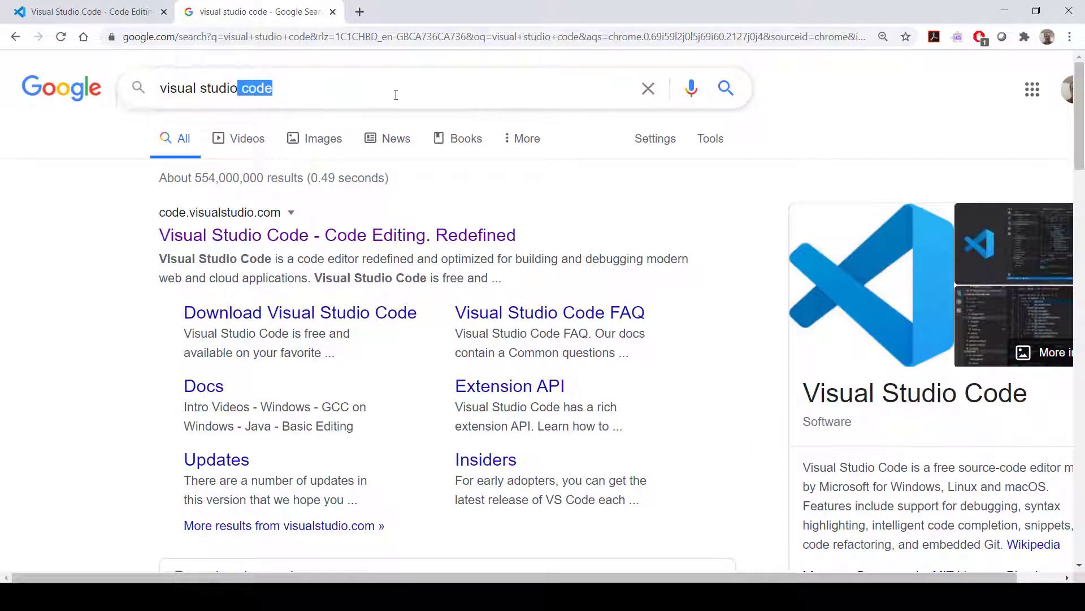
{"action": "key", "text": "BackSpace"}
{"action": "key", "text": "Return"}
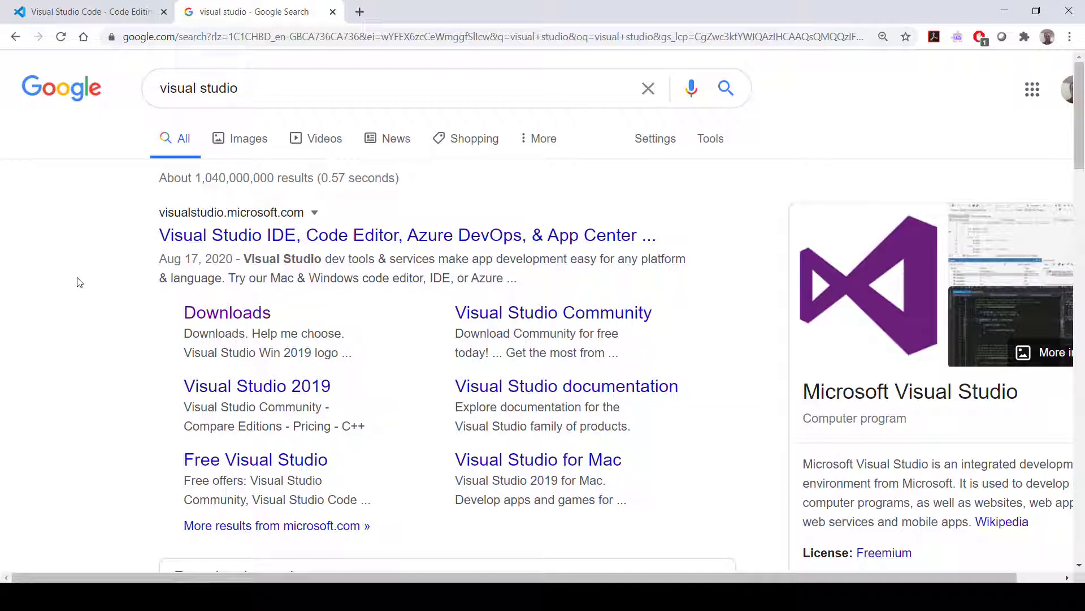
Download the stable Windows build from the Visual Studio Code website and launch the downloaded installer
{"action": "left_click", "coordinate": [82, 9]}
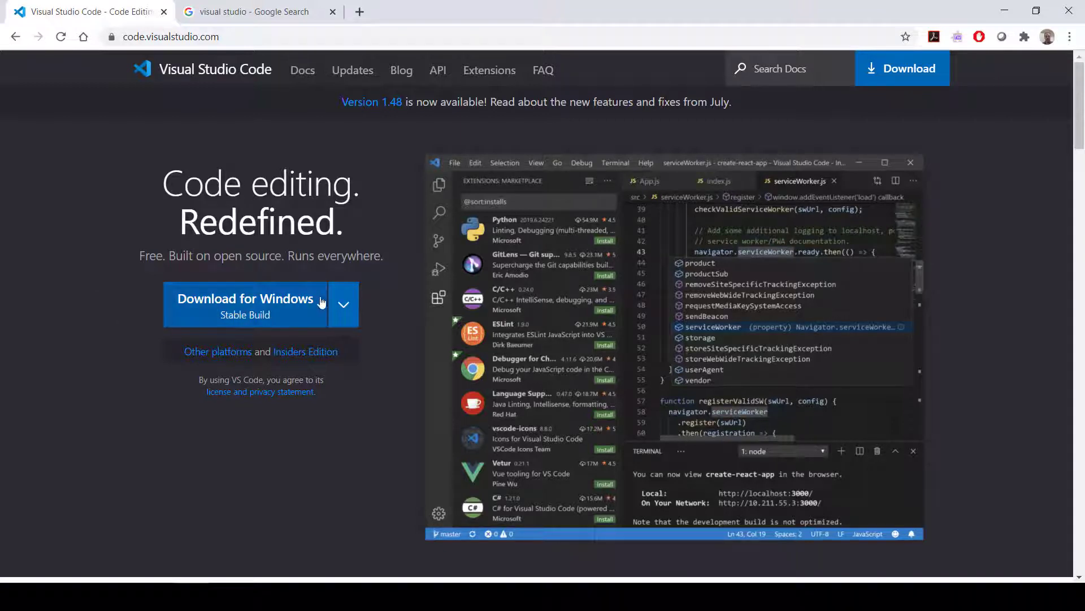
{"action": "left_click", "coordinate": [203, 316]}
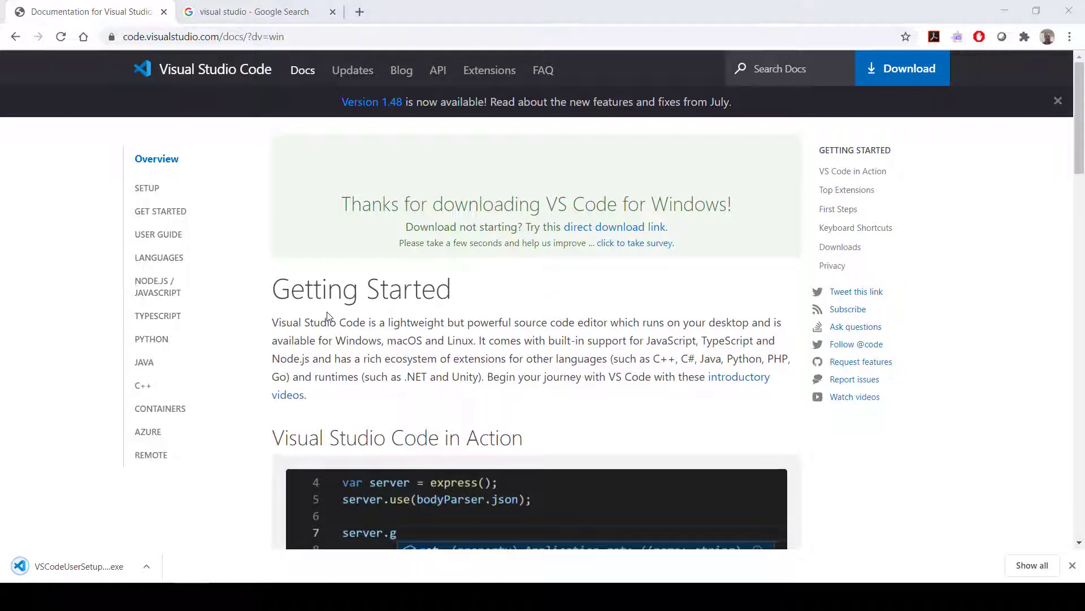
{"action": "left_click", "coordinate": [99, 570]}
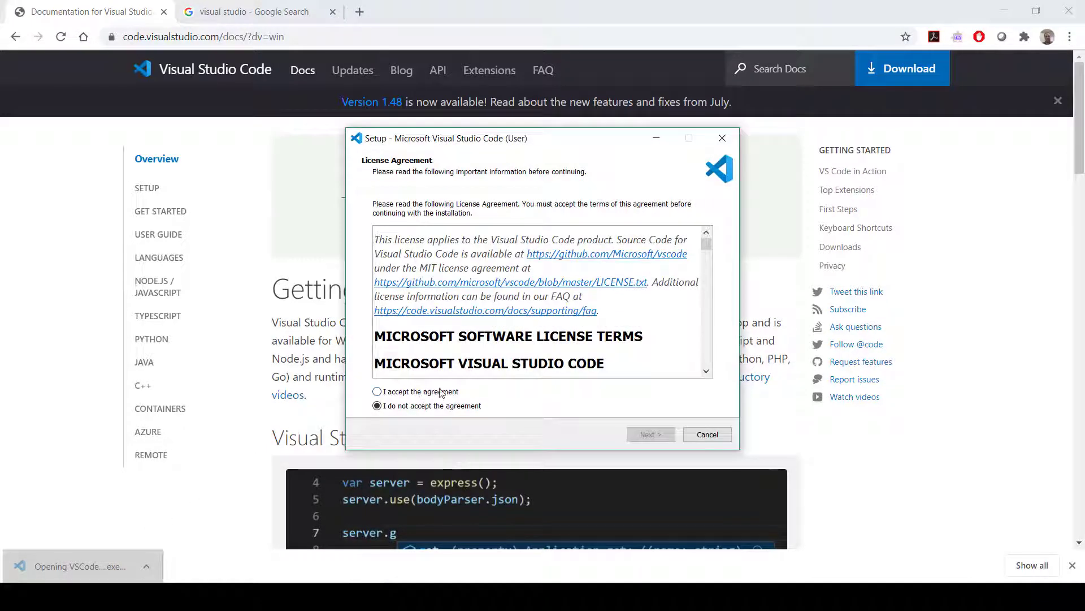
Accept the license agreement, keep the default install location, and opt out of creating a Start Menu folder
{"action": "left_click", "coordinate": [440, 394]}
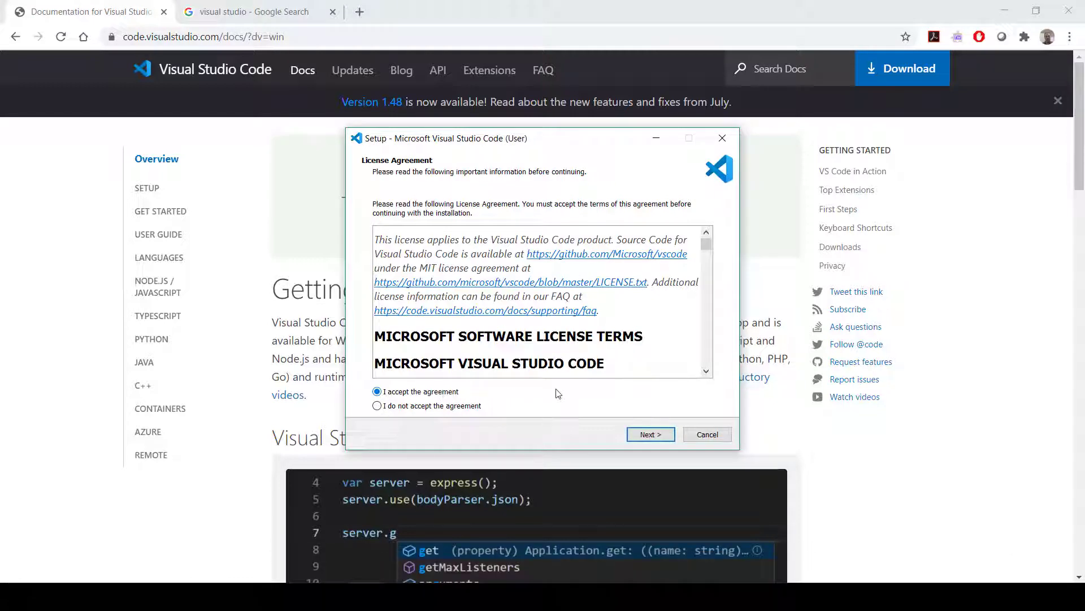
{"action": "left_click", "coordinate": [644, 436]}
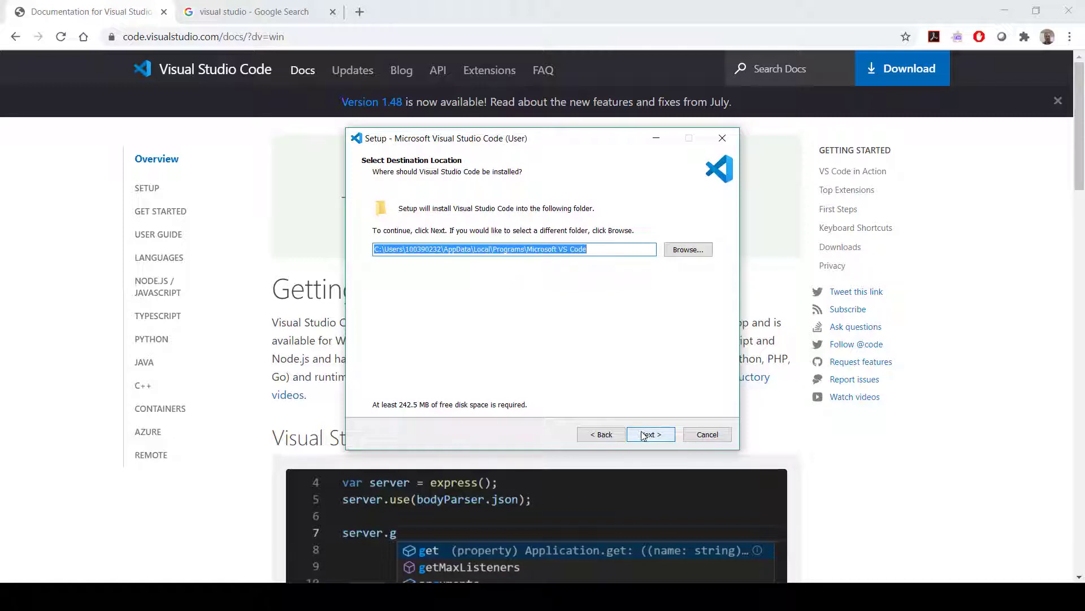
{"action": "left_click", "coordinate": [642, 436]}
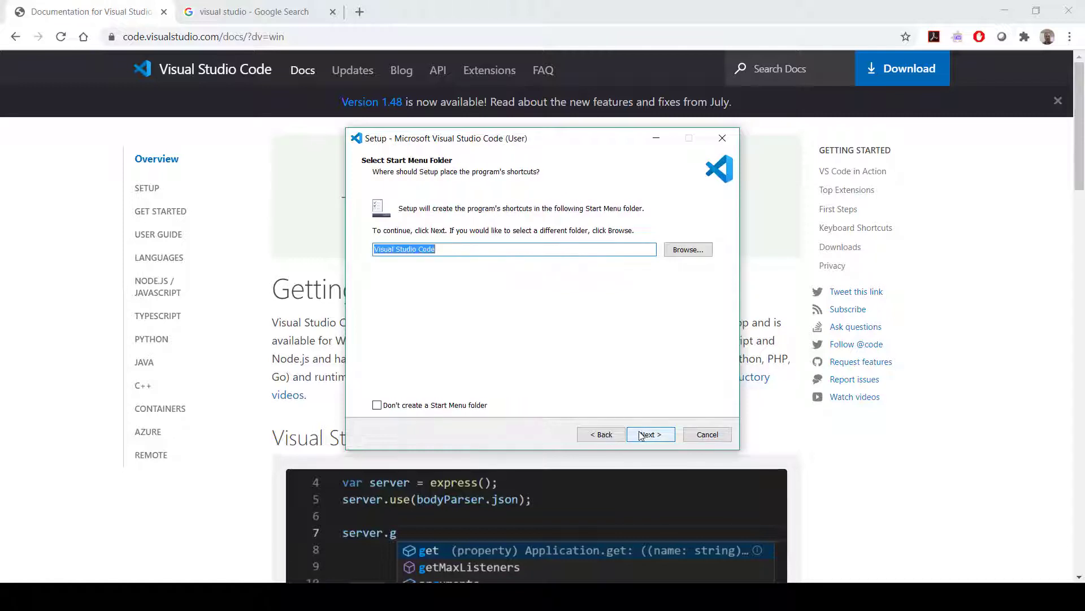
{"action": "key", "text": "alt+d"}
{"action": "left_click", "coordinate": [641, 440]}
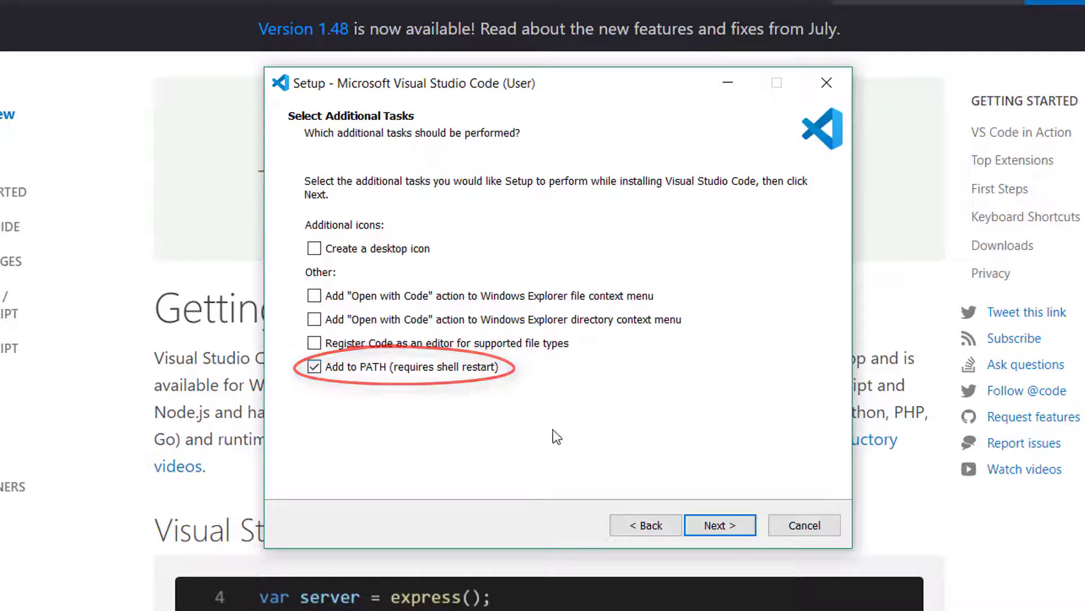
Install Visual Studio Code with only the Add to PATH task selected and finish the setup
{"action": "left_click", "coordinate": [714, 525]}
{"action": "left_click", "coordinate": [710, 525]}
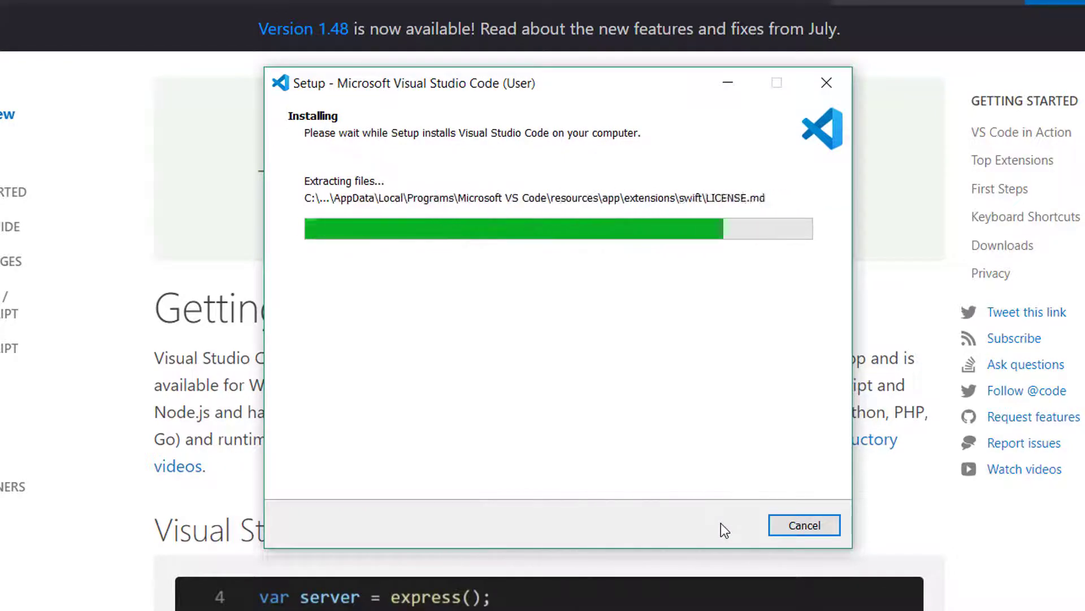
{"action": "left_click", "coordinate": [718, 522]}
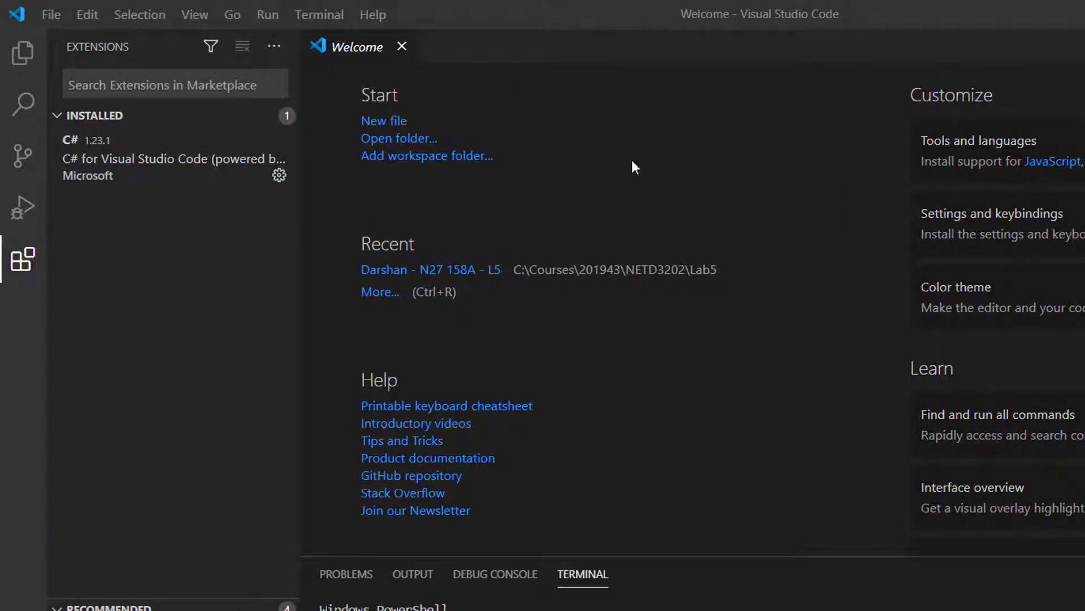
Search the extensions marketplace for "python" and install Microsoft's Python extension in Visual Studio Code
{"action": "left_click", "coordinate": [51, 15]}
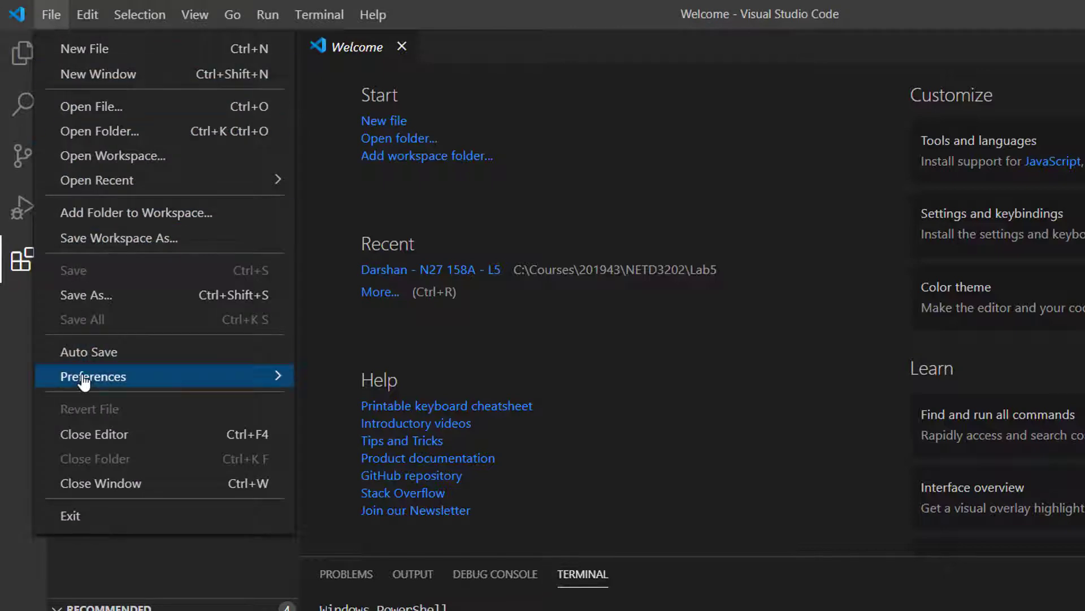
{"action": "mouse_move", "coordinate": [83, 382]}
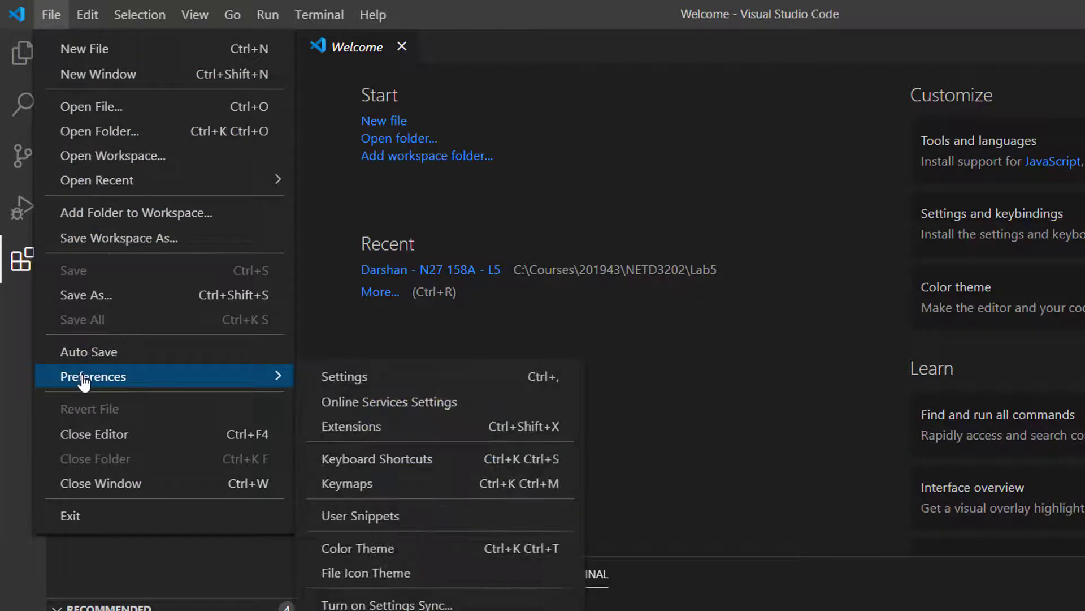
{"action": "left_click", "coordinate": [392, 433]}
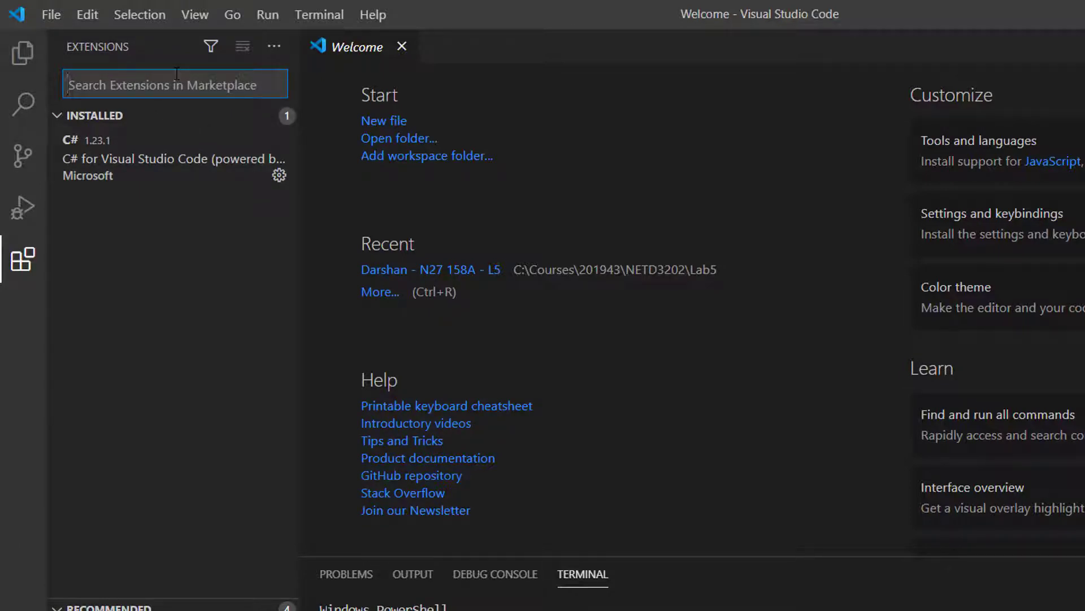
{"action": "type", "text": "python"}
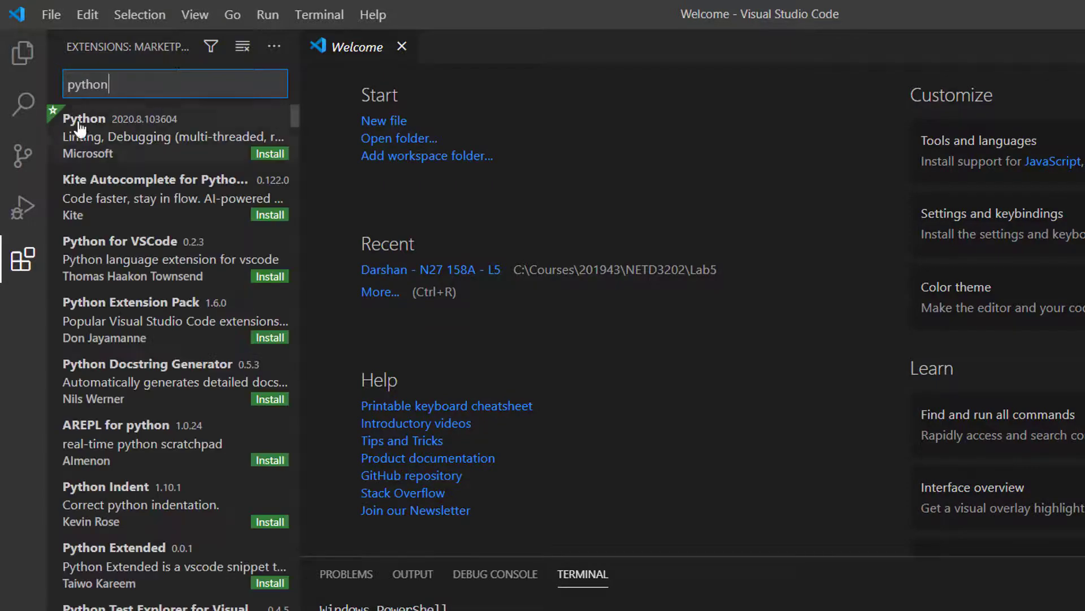
{"action": "left_click", "coordinate": [114, 143]}
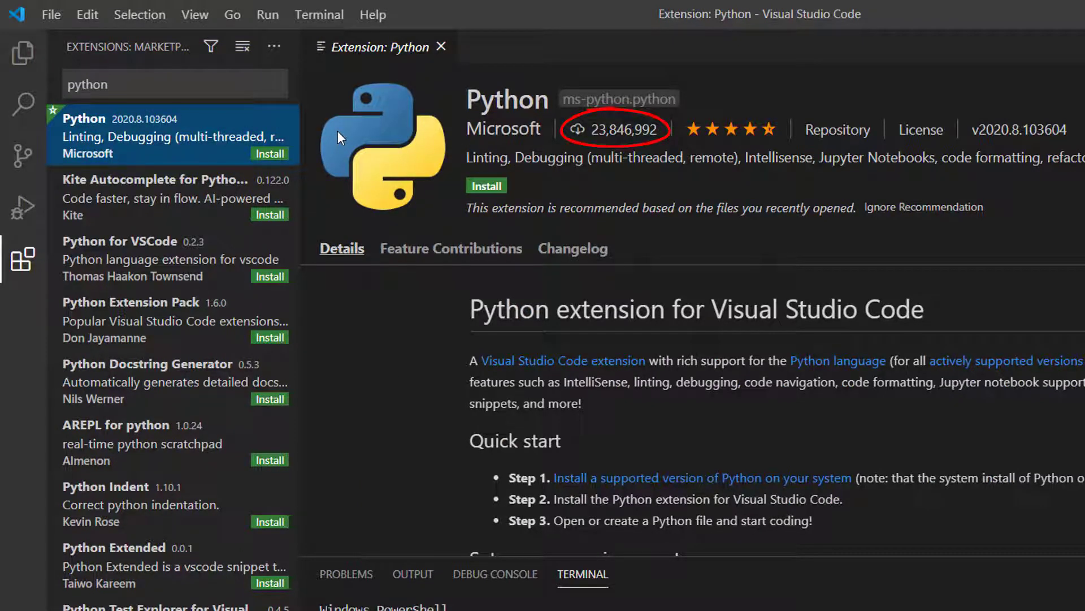
{"action": "left_click", "coordinate": [484, 187]}
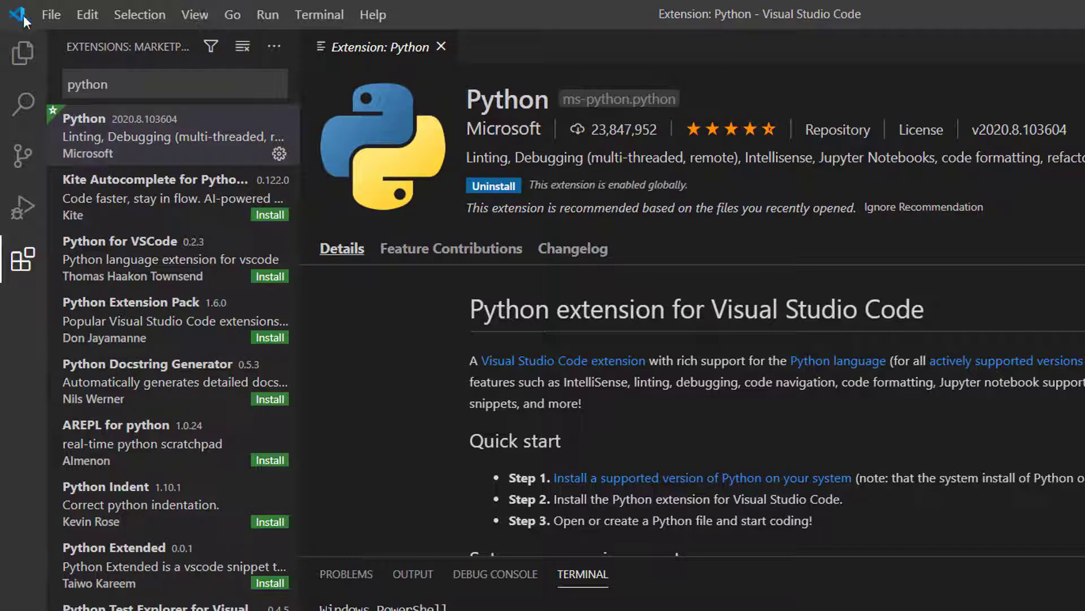
Create a new file containing the line print("Hello, World!")
{"action": "left_click", "coordinate": [50, 14]}
{"action": "left_click", "coordinate": [63, 53]}
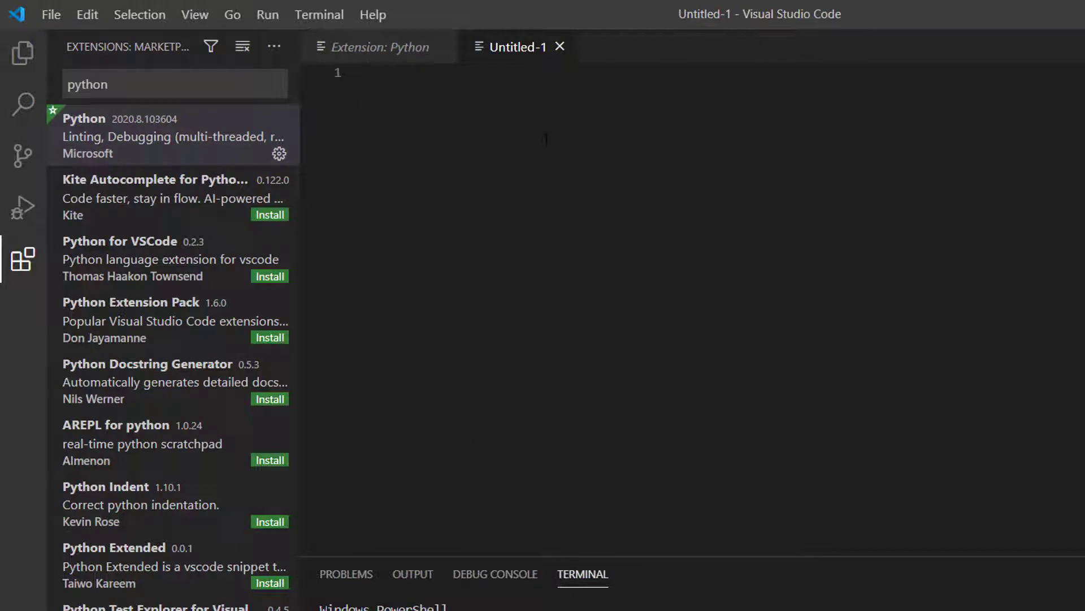
{"action": "type", "text": "print(\"Hell"}
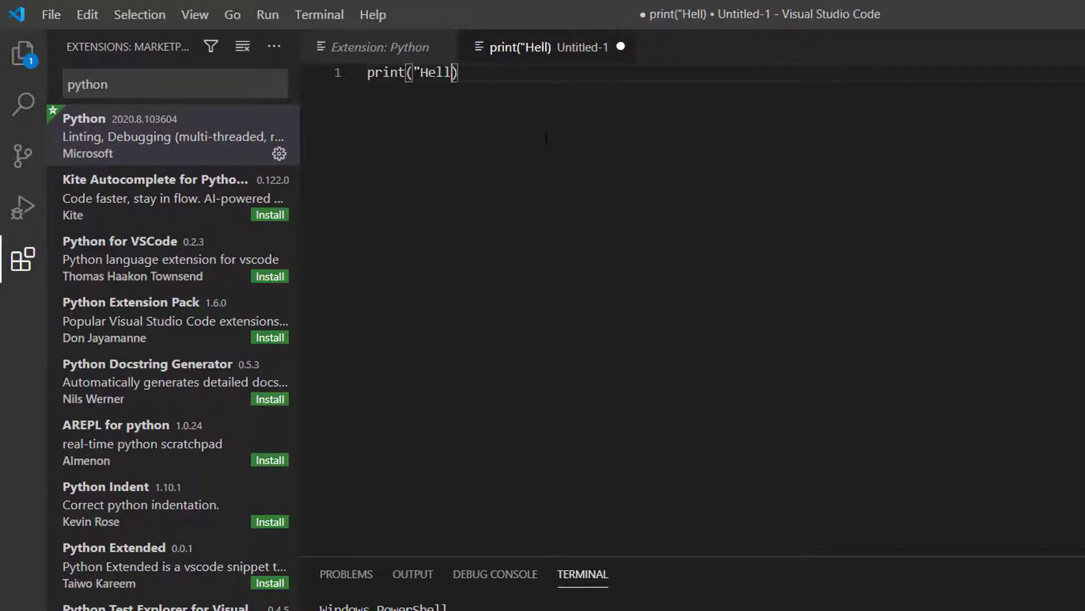
{"action": "type", "text": "o, World!\""}
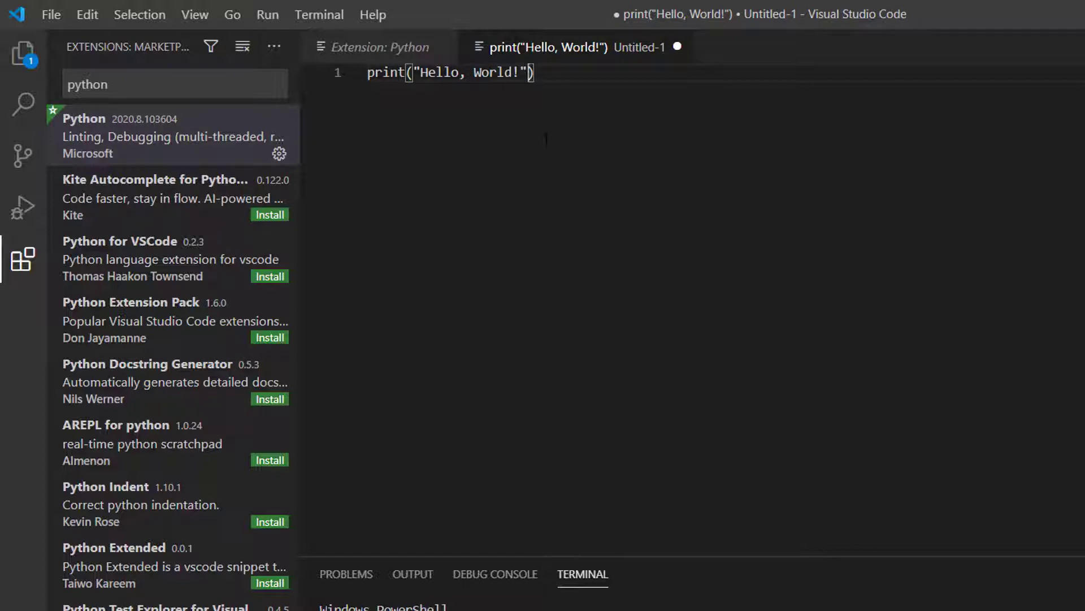
Start saving the new file under a new name and set its file type to Python
{"action": "left_click", "coordinate": [45, 13]}
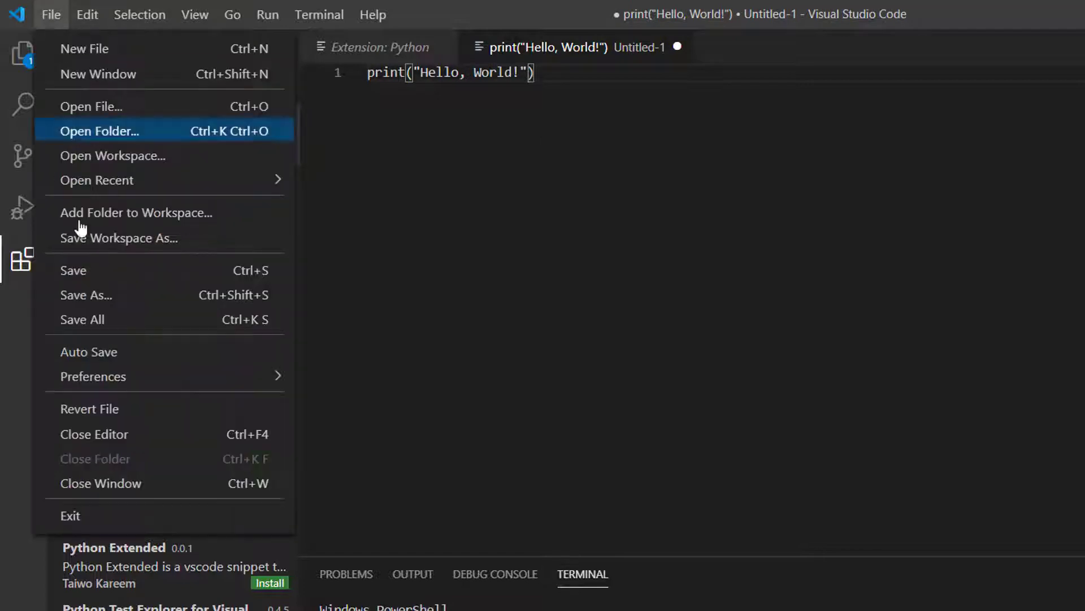
{"action": "left_click", "coordinate": [99, 300]}
{"action": "left_click", "coordinate": [199, 359]}
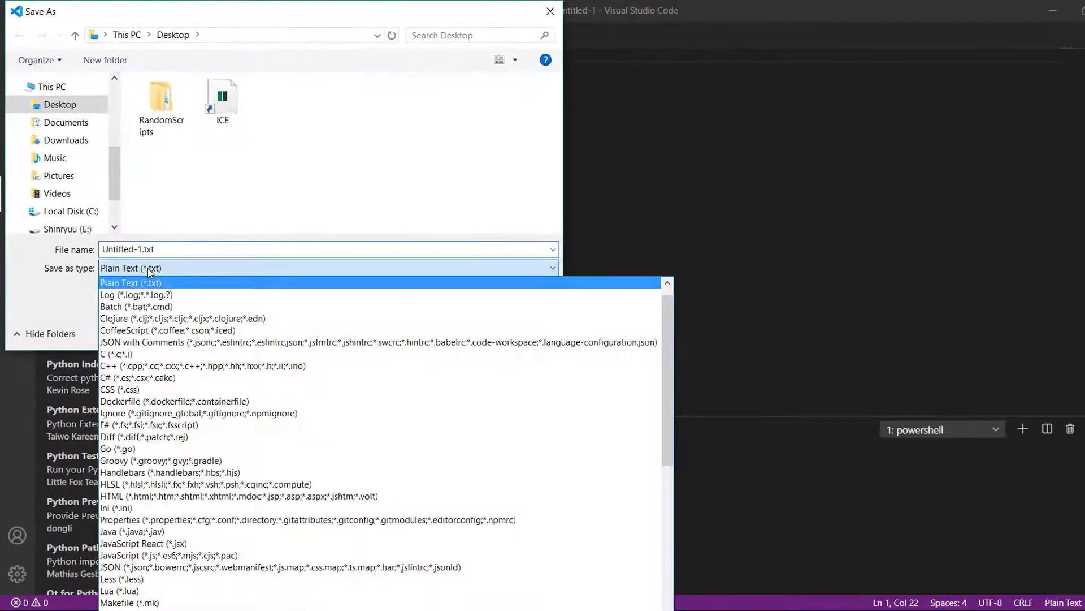
{"action": "scroll", "coordinate": [201, 377], "scroll_direction": "down", "scroll_amount": 5}
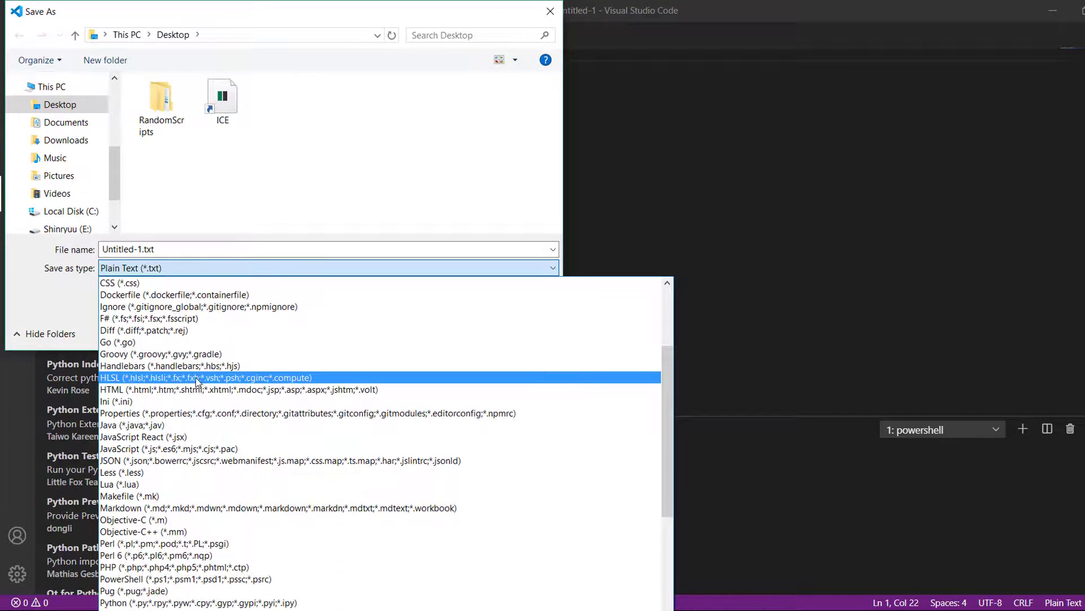
{"action": "scroll", "coordinate": [194, 381], "scroll_direction": "down", "scroll_amount": 1}
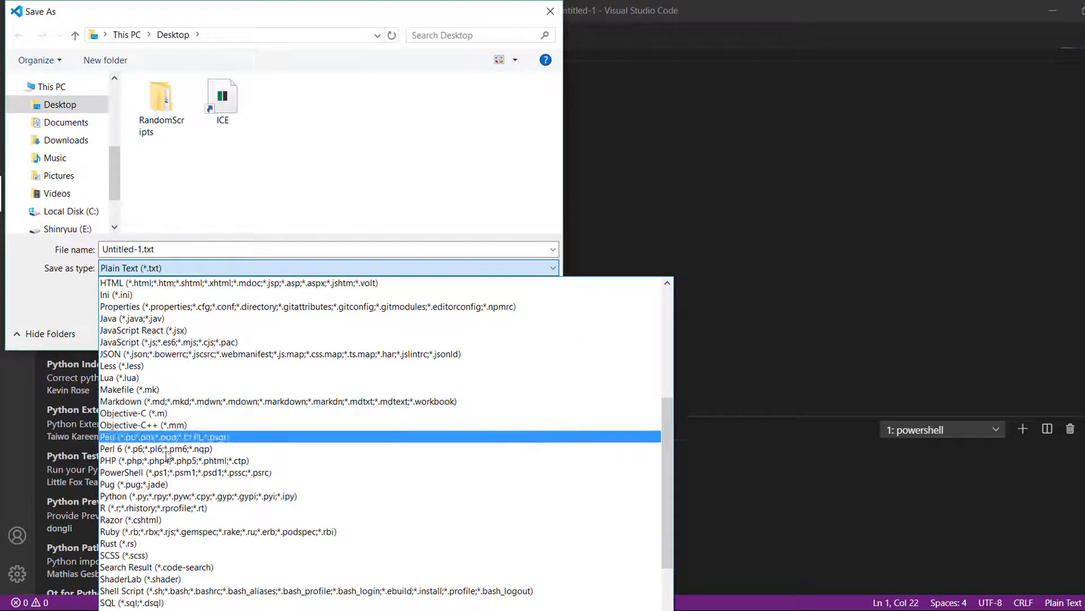
{"action": "left_click", "coordinate": [127, 500]}
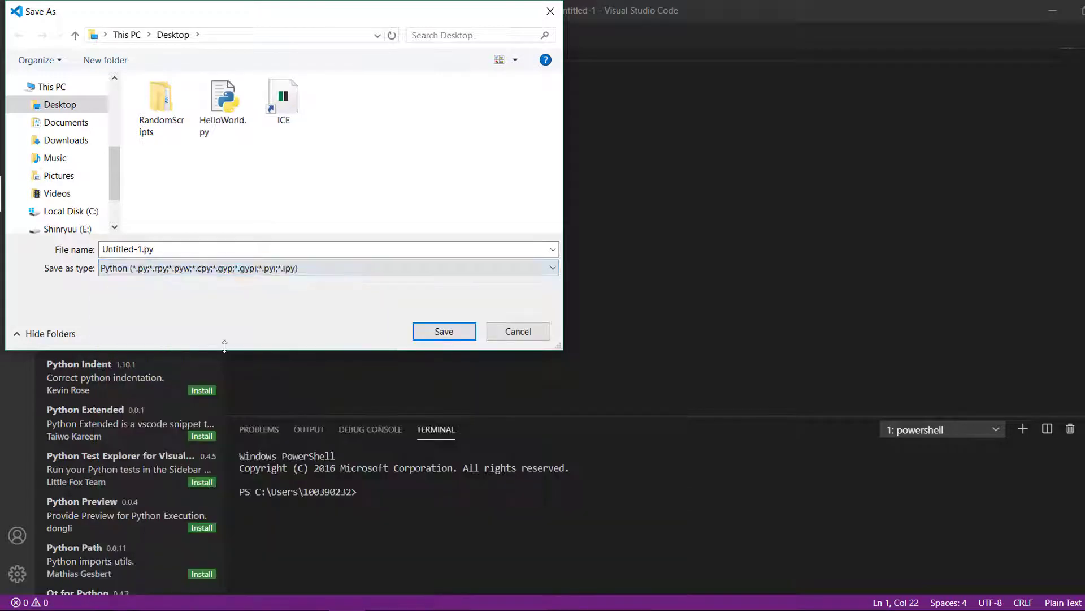
Name the file HelloWorld.py and save it to the Desktop, replacing the existing file
{"action": "left_click", "coordinate": [153, 249]}
{"action": "left_click", "coordinate": [135, 249]}
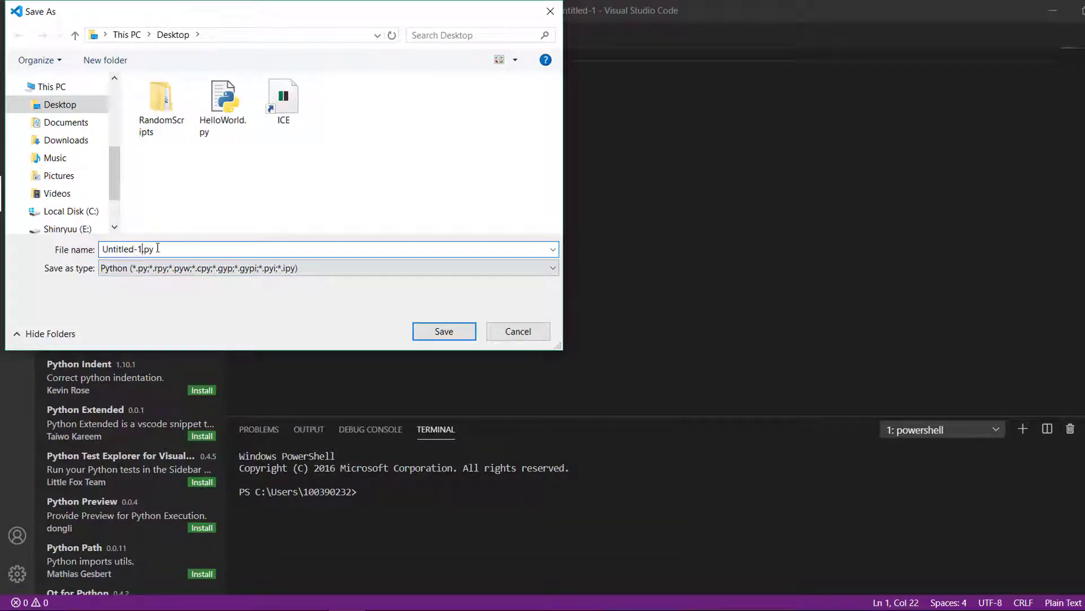
{"action": "key", "text": "shift+Home"}
{"action": "type", "text": "HelloWorld"}
{"action": "left_click", "coordinate": [417, 332]}
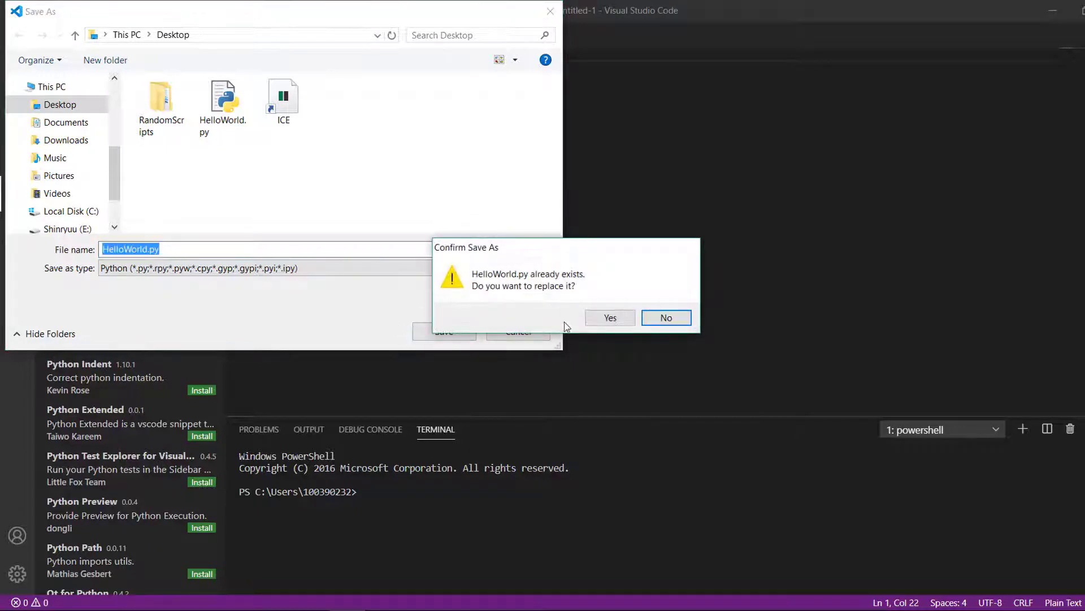
{"action": "left_click", "coordinate": [610, 317]}
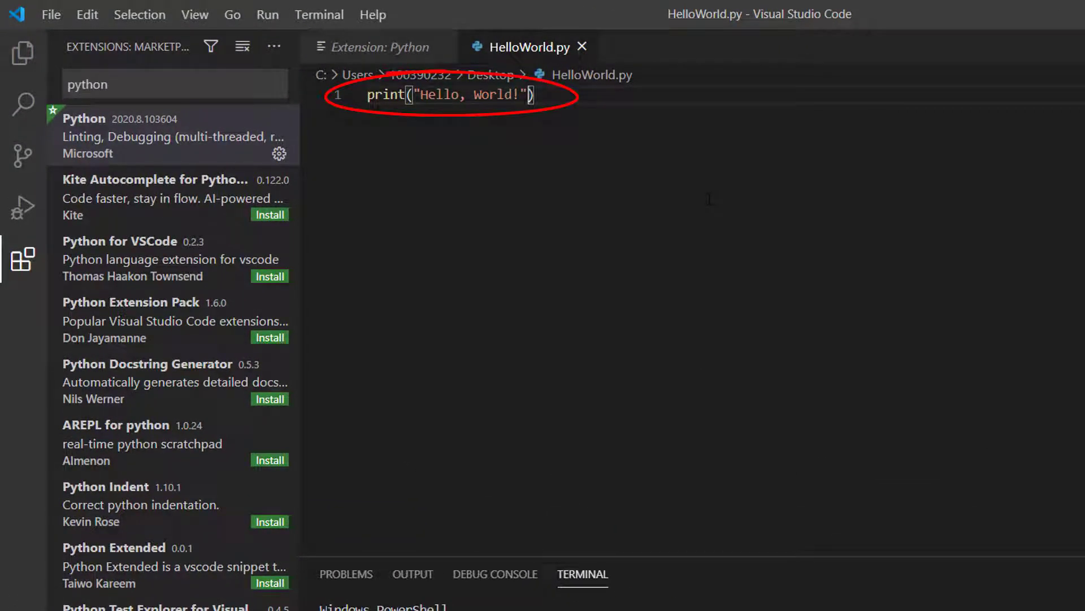
Start debugging HelloWorld.py with the Python File debug configuration
{"action": "left_click", "coordinate": [712, 196]}
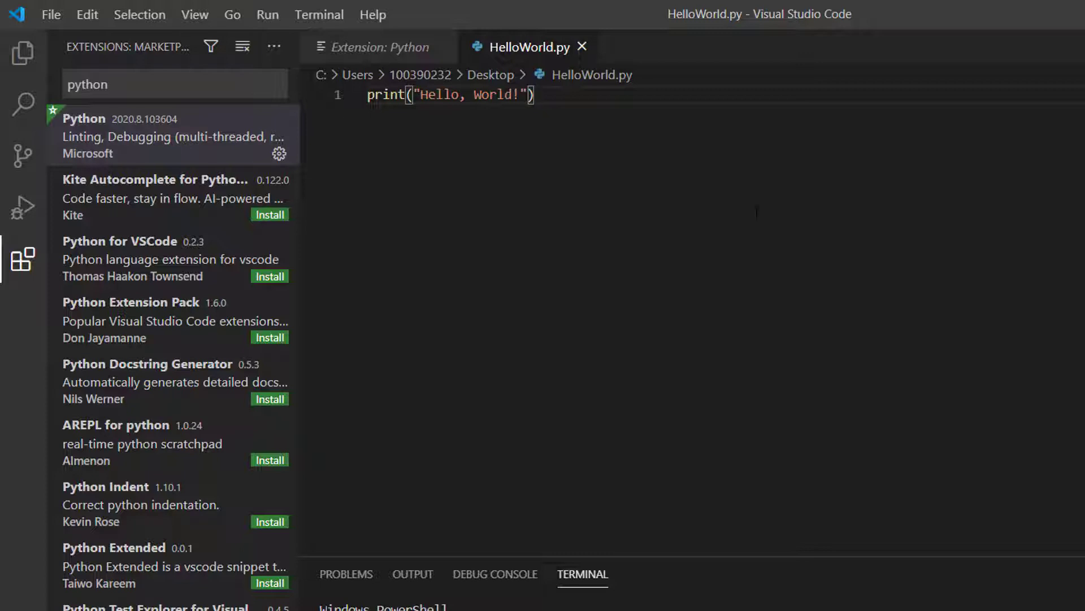
{"action": "left_click", "coordinate": [275, 15]}
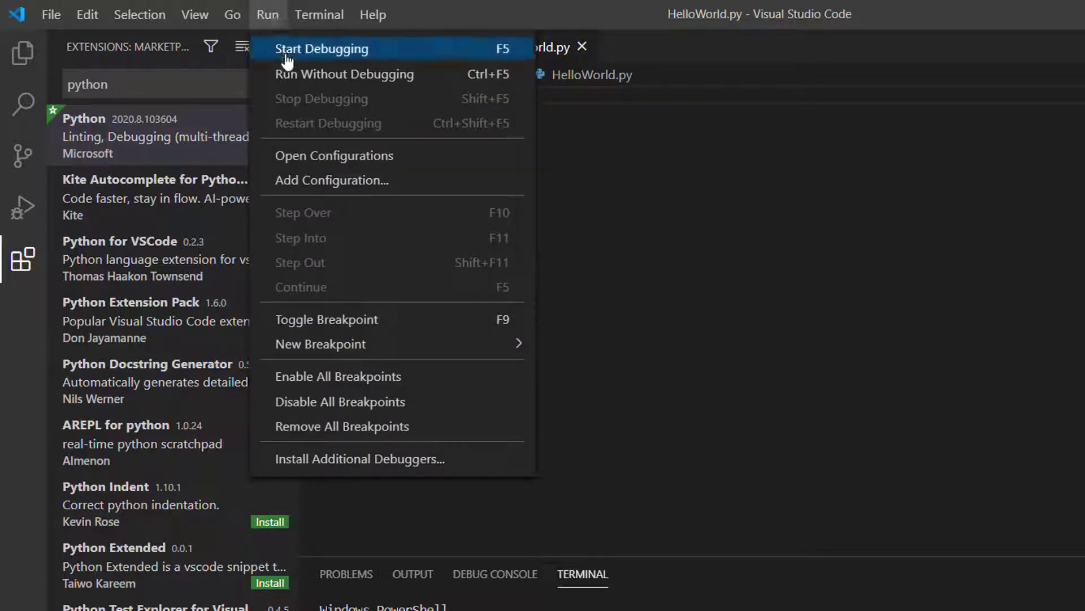
{"action": "left_click", "coordinate": [384, 54]}
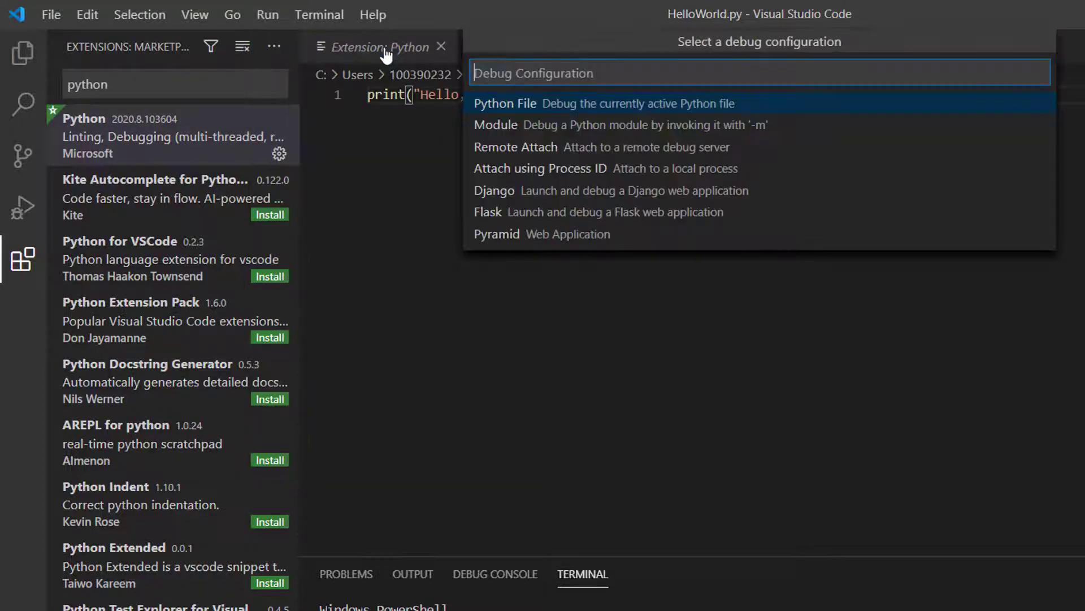
{"action": "left_click", "coordinate": [525, 107]}
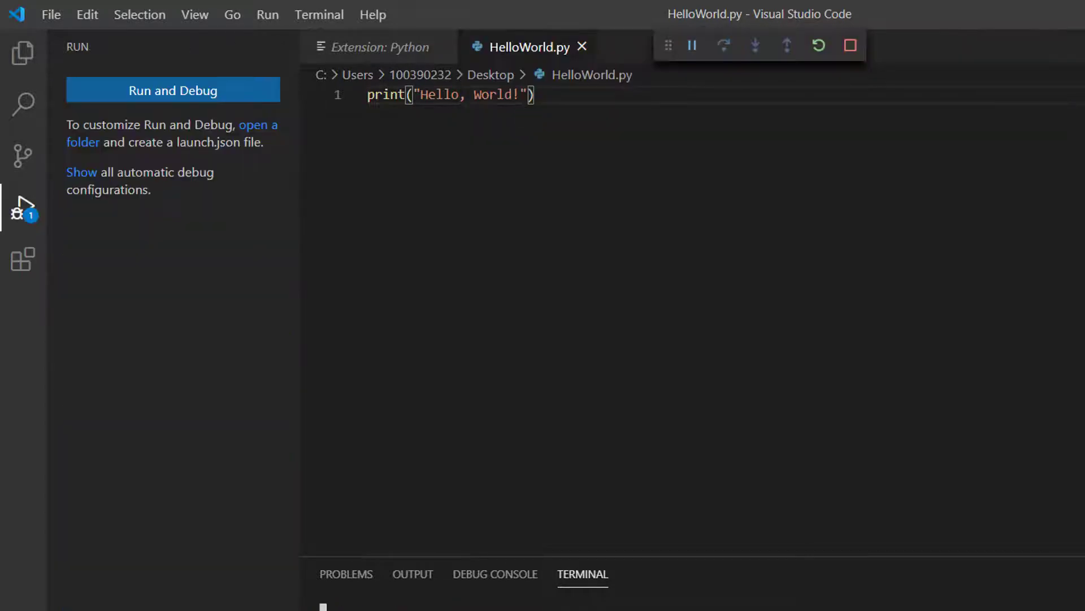